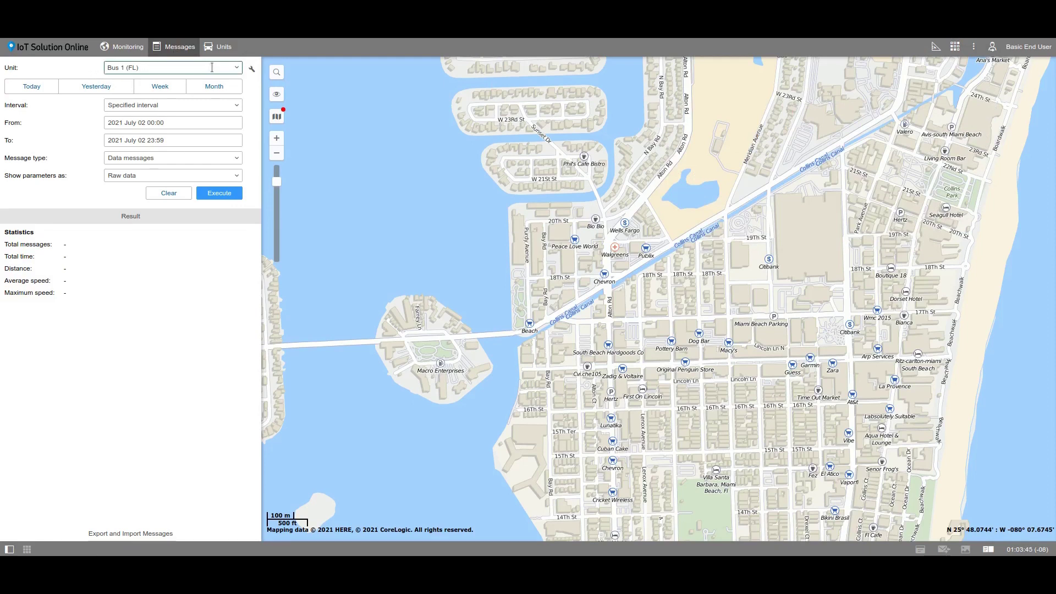
{"action": "left_click", "coordinate": [235, 69]}
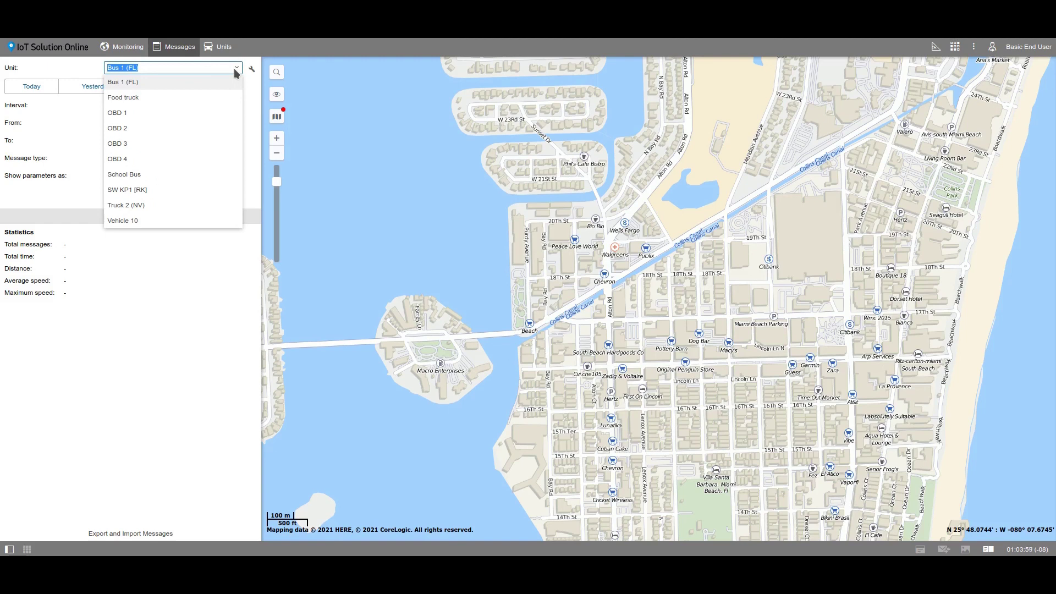
{"action": "left_click", "coordinate": [206, 83]}
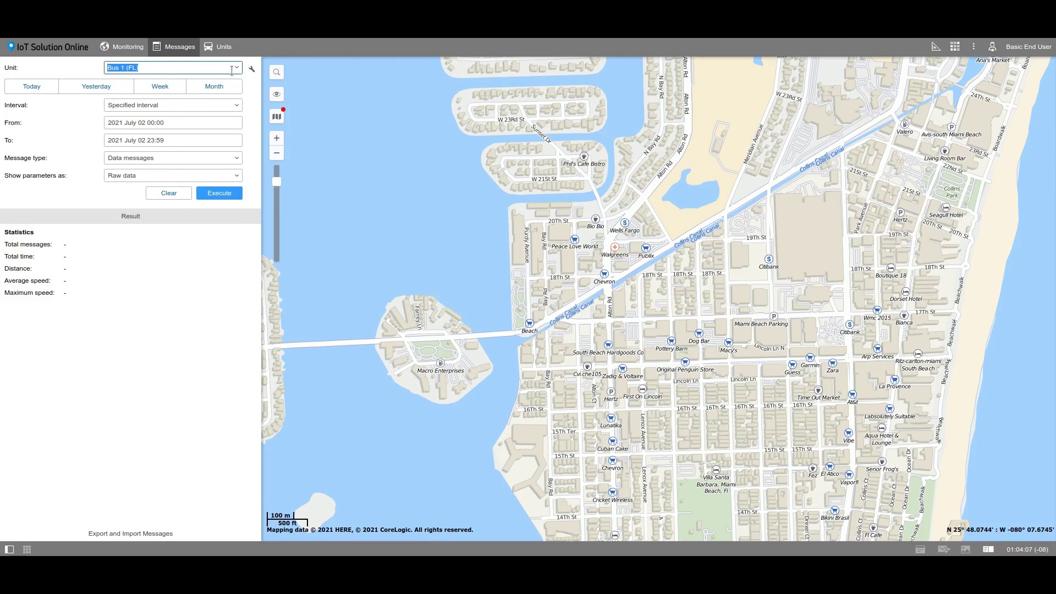
{"action": "left_click", "coordinate": [252, 69]}
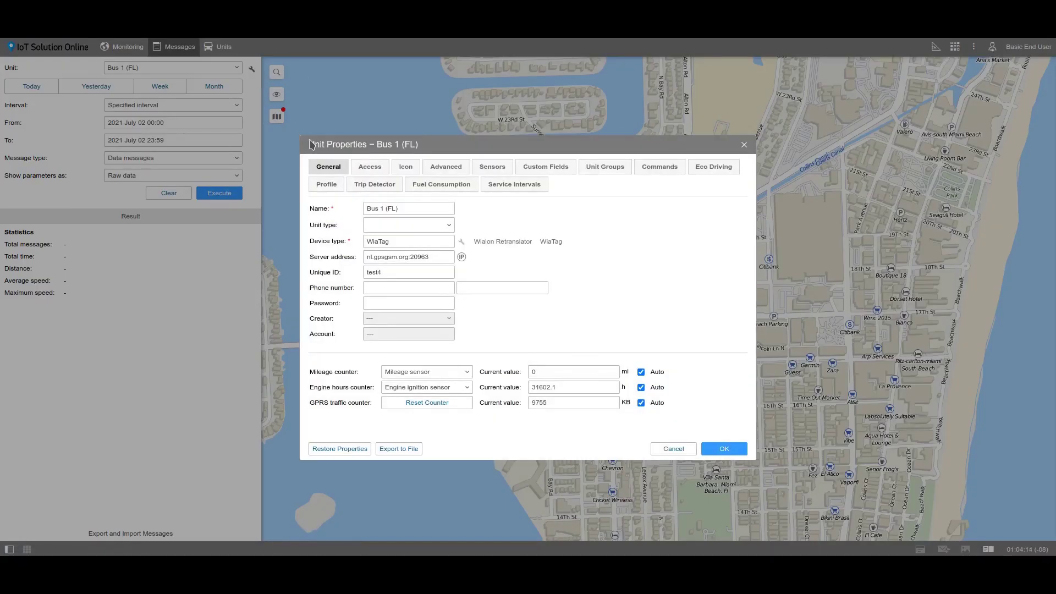
{"action": "left_click", "coordinate": [744, 145]}
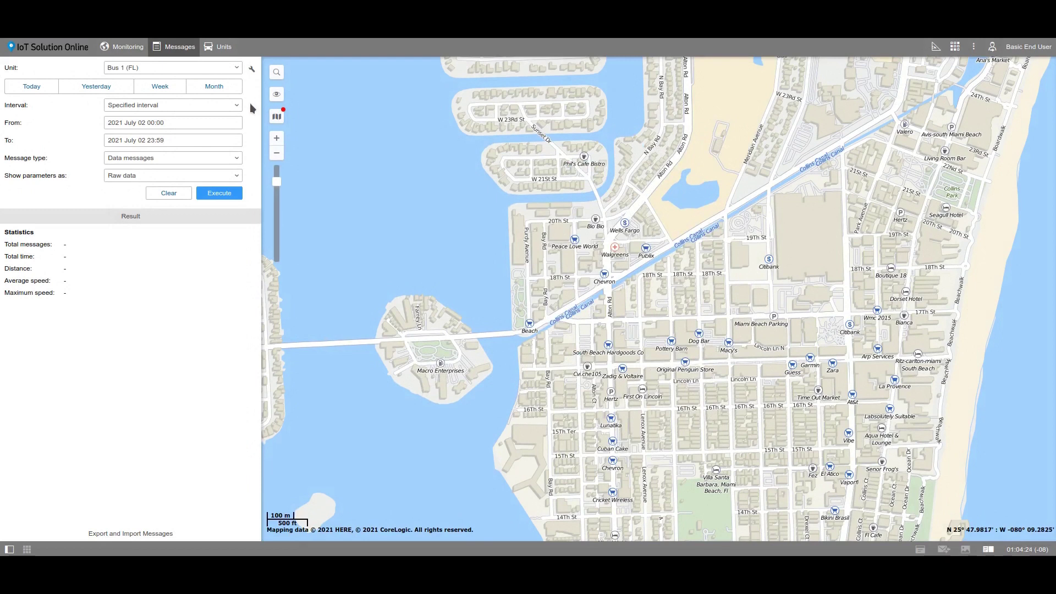
- Change the interval end time on 2021 July 02 from 23:59 to 09:59
{"action": "left_click", "coordinate": [165, 139]}
{"action": "left_click", "coordinate": [165, 139]}
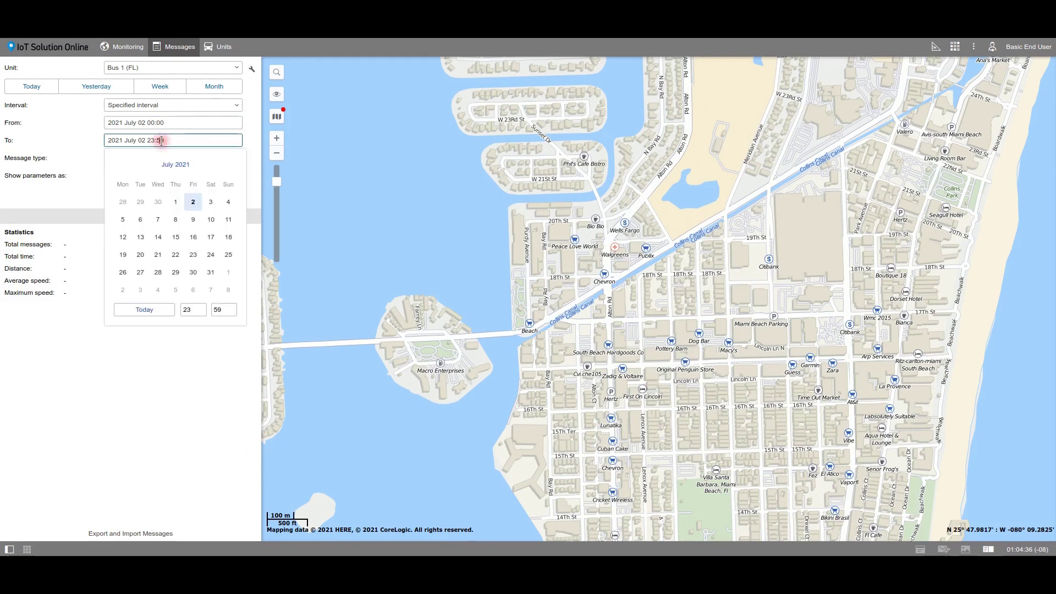
{"action": "double_click", "coordinate": [187, 310]}
{"action": "type", "text": "09"}
{"action": "left_click", "coordinate": [250, 141]}
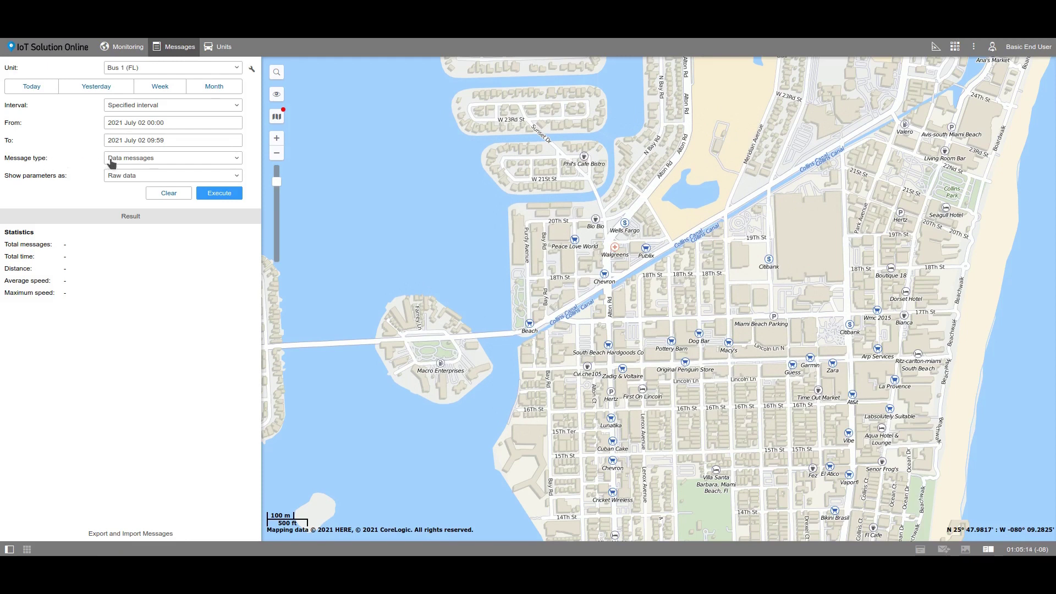
{"action": "left_click", "coordinate": [163, 162]}
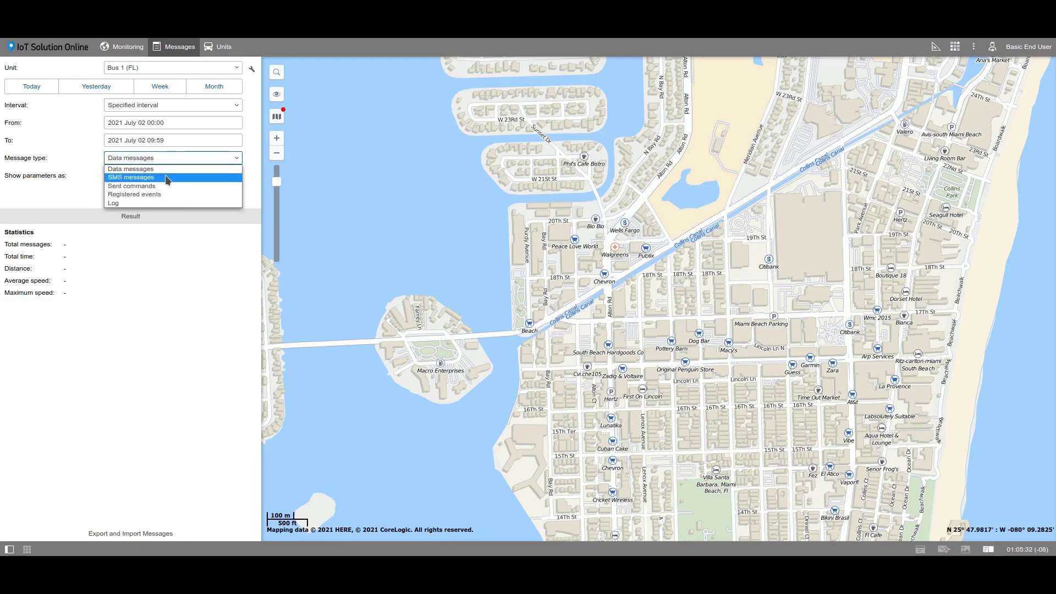
{"action": "left_click", "coordinate": [164, 170]}
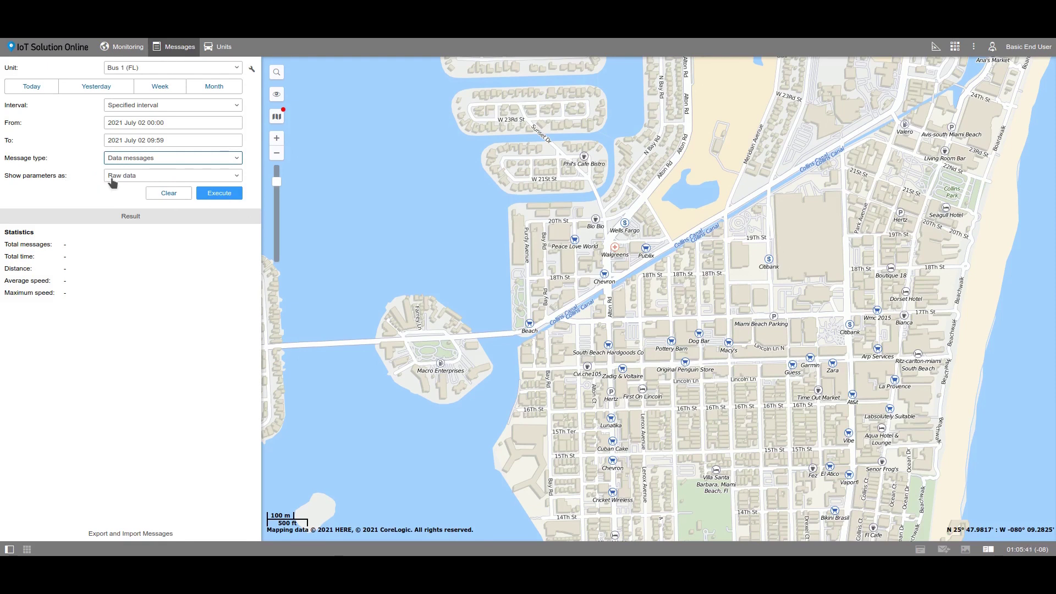
{"action": "left_click", "coordinate": [149, 177]}
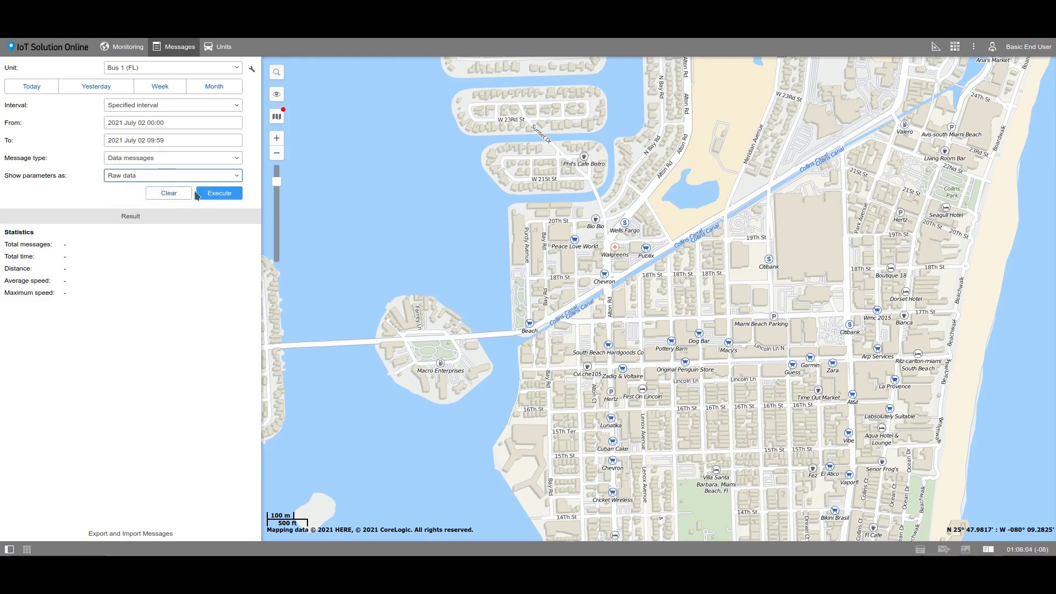
- Execute the query to load Bus 1 (FL)'s 141 messages, track and statistics
{"action": "left_click", "coordinate": [200, 194]}
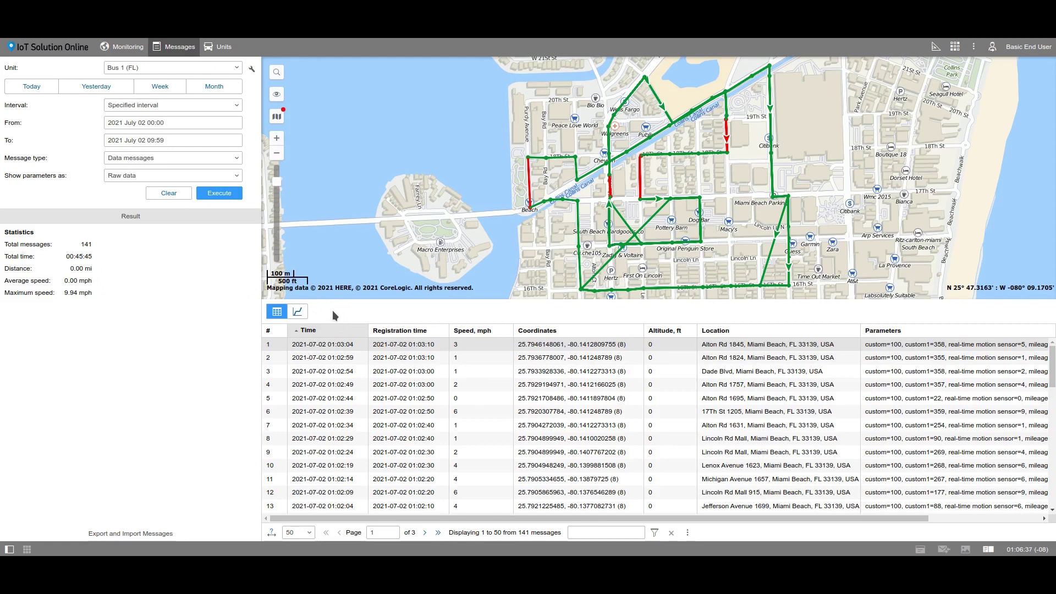
- Review the column list, widen the Altitude column and auto-fit all column widths
{"action": "left_click", "coordinate": [687, 533]}
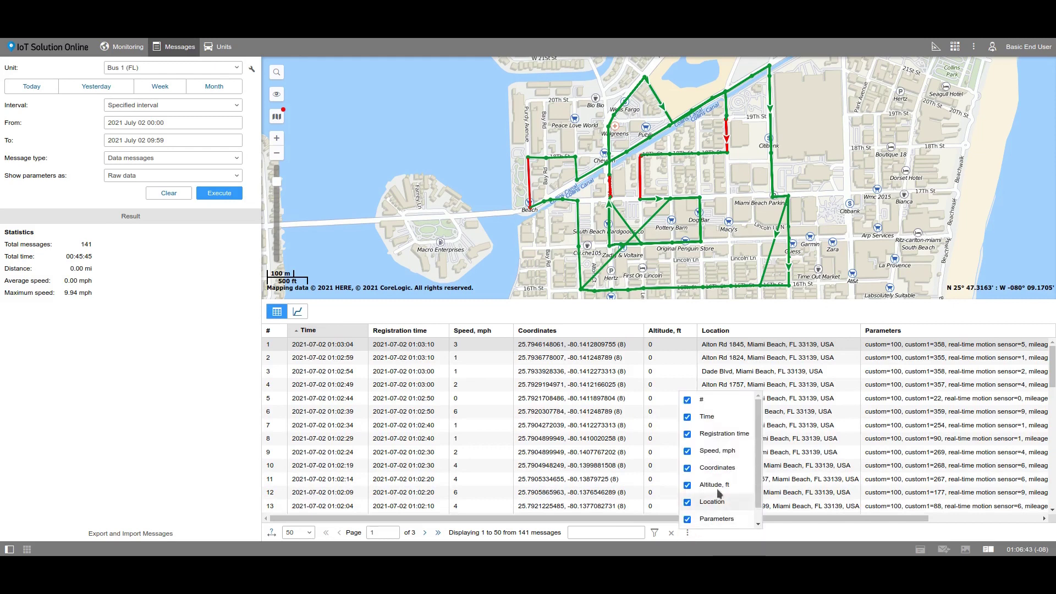
{"action": "scroll", "coordinate": [726, 430], "scroll_direction": "down", "scroll_amount": 1}
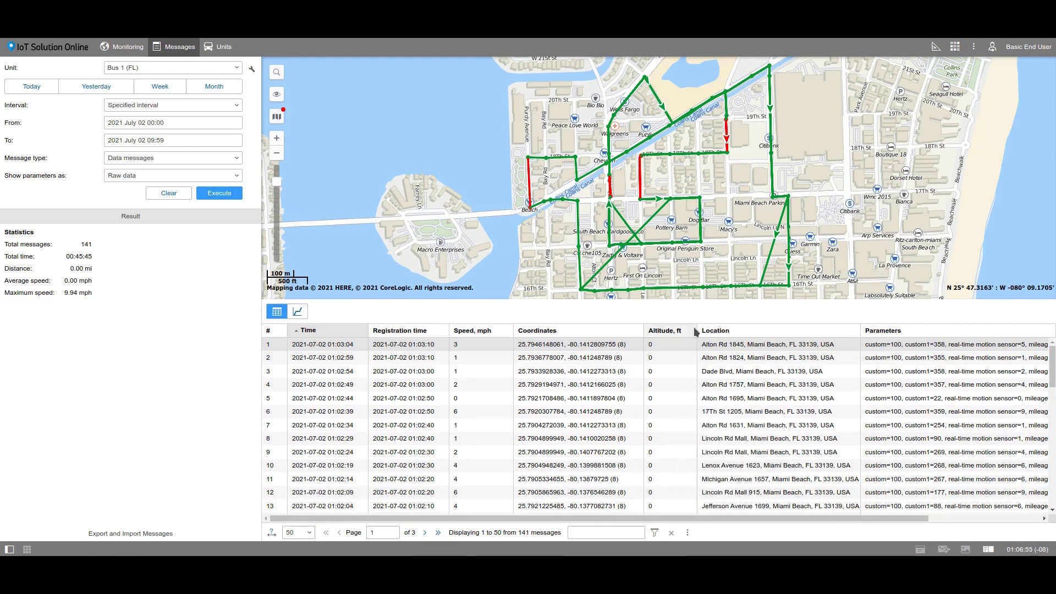
{"action": "left_click_drag", "start_coordinate": [697, 330], "coordinate": [715, 329]}
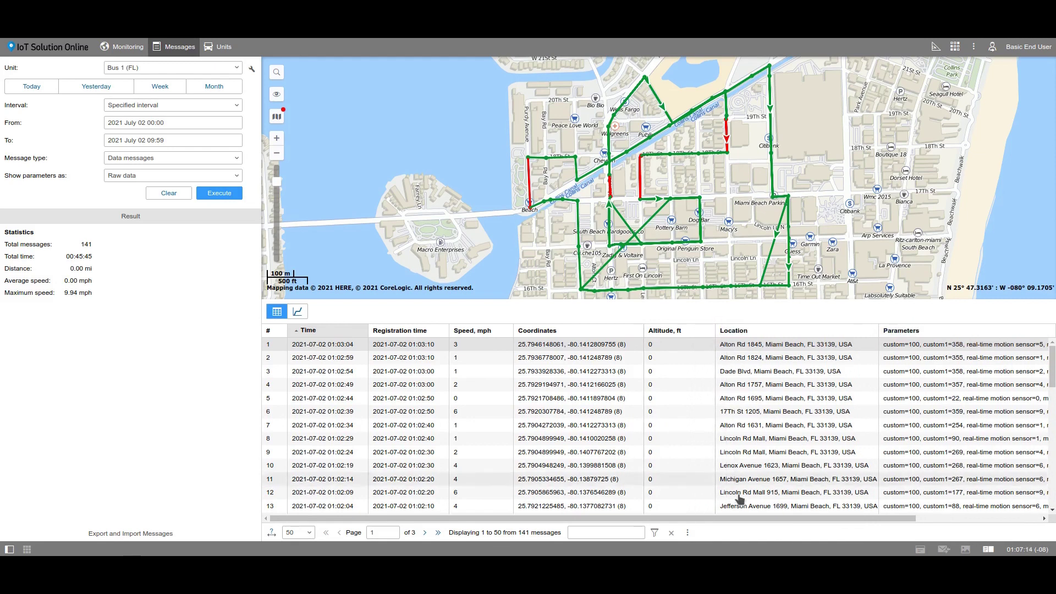
{"action": "left_click", "coordinate": [271, 533]}
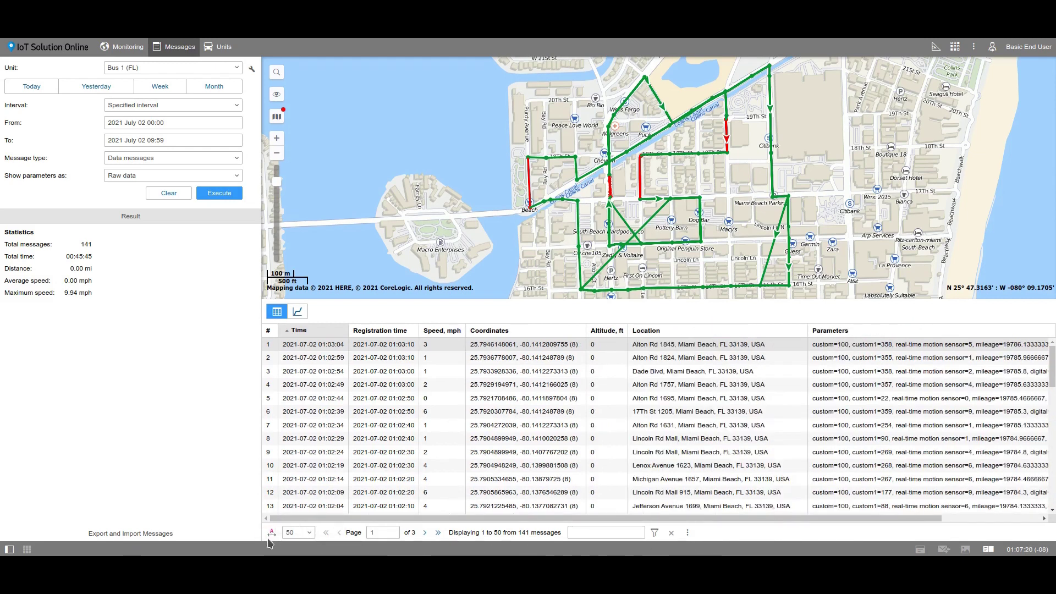
- Check the rows-per-page choices, jump to page 2, then return to page 1
{"action": "left_click", "coordinate": [300, 533]}
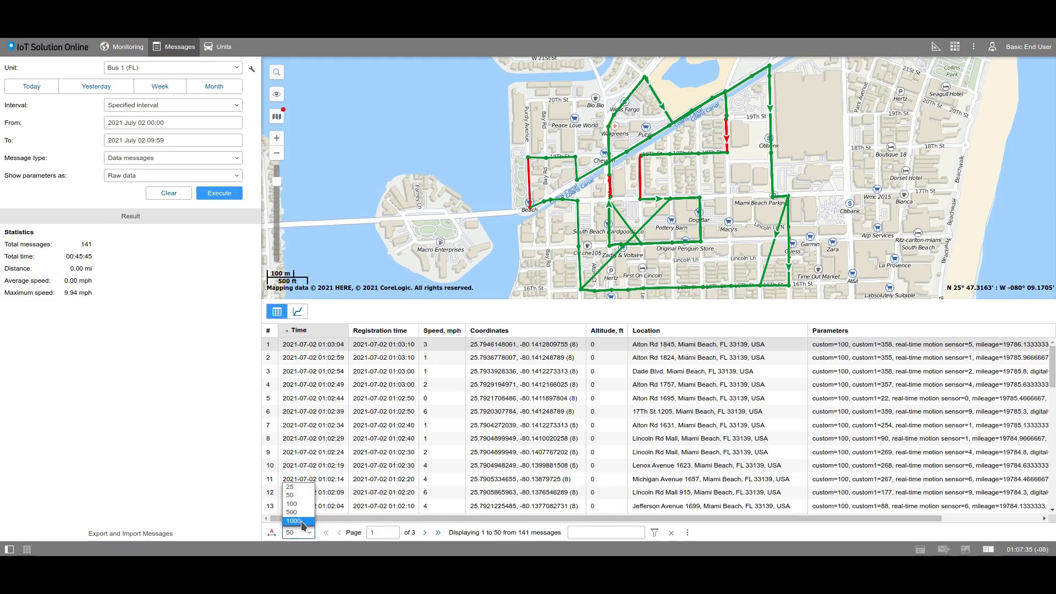
{"action": "left_click", "coordinate": [341, 492]}
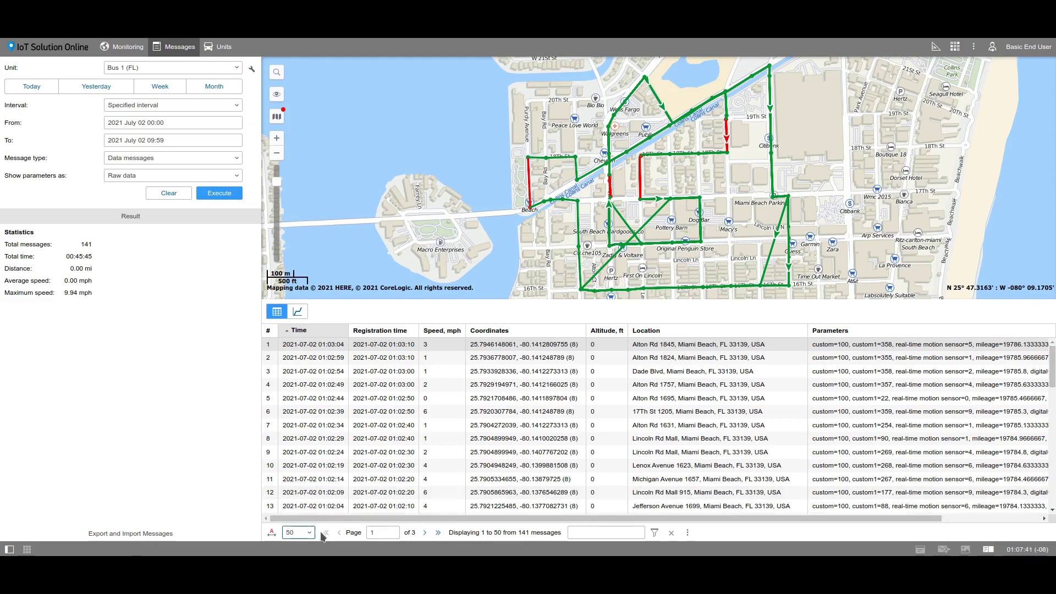
{"action": "left_click", "coordinate": [392, 535]}
{"action": "key", "text": "BackSpace"}
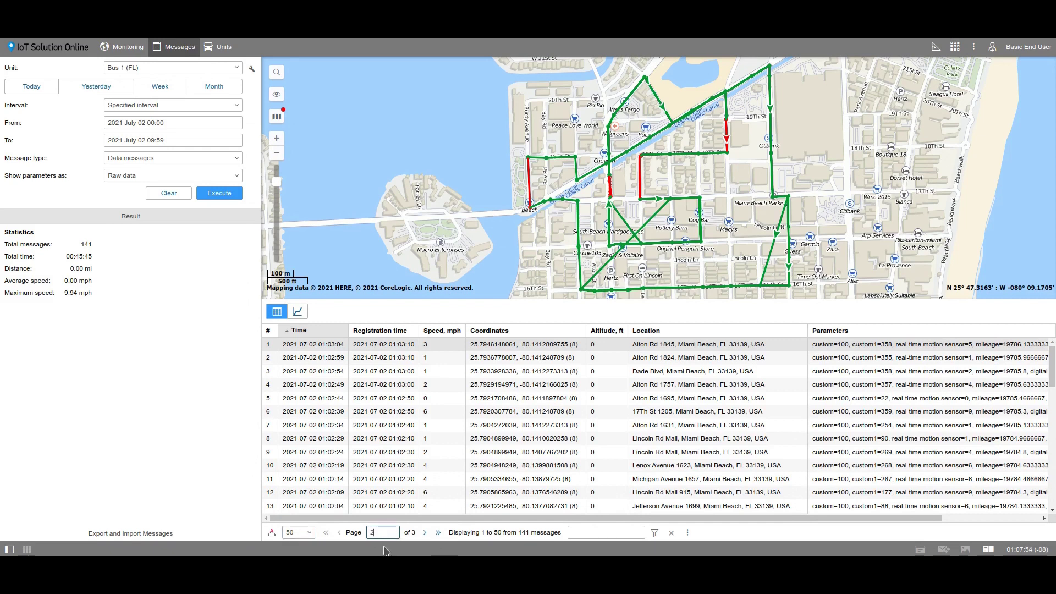
{"action": "key", "text": "Return"}
{"action": "left_click", "coordinate": [339, 532]}
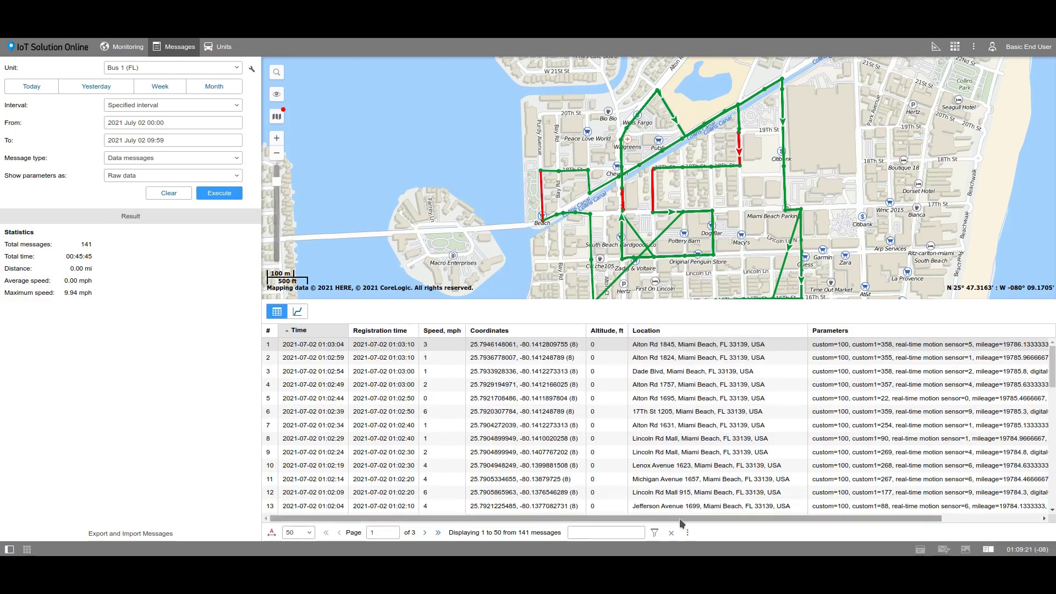
- Preview the traffic photo attached to a message, then close it
{"action": "left_click_drag", "start_coordinate": [679, 518], "coordinate": [801, 515]}
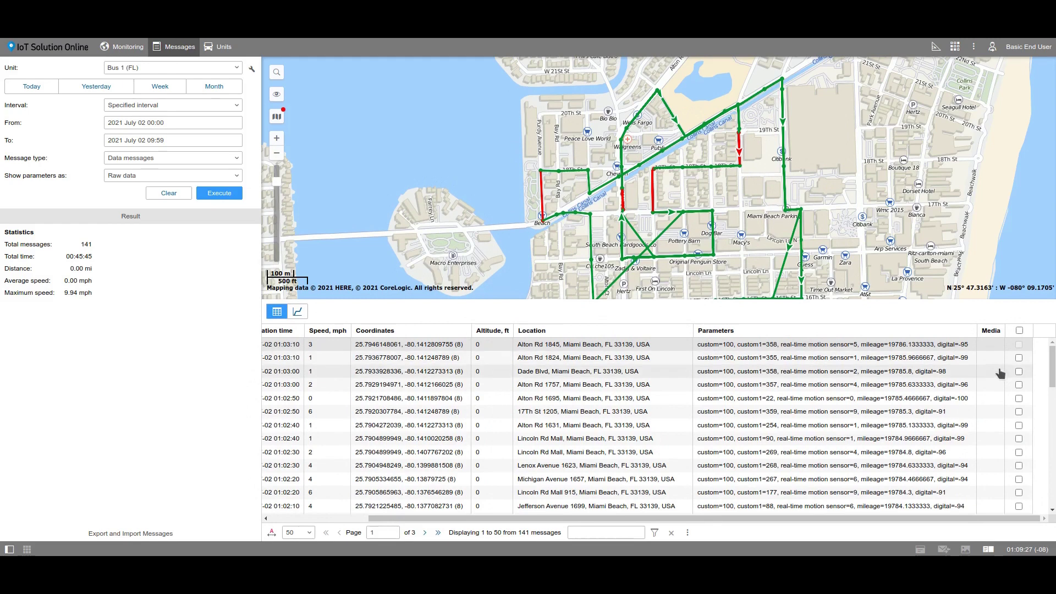
{"action": "scroll", "coordinate": [993, 385], "scroll_direction": "down", "scroll_amount": 10}
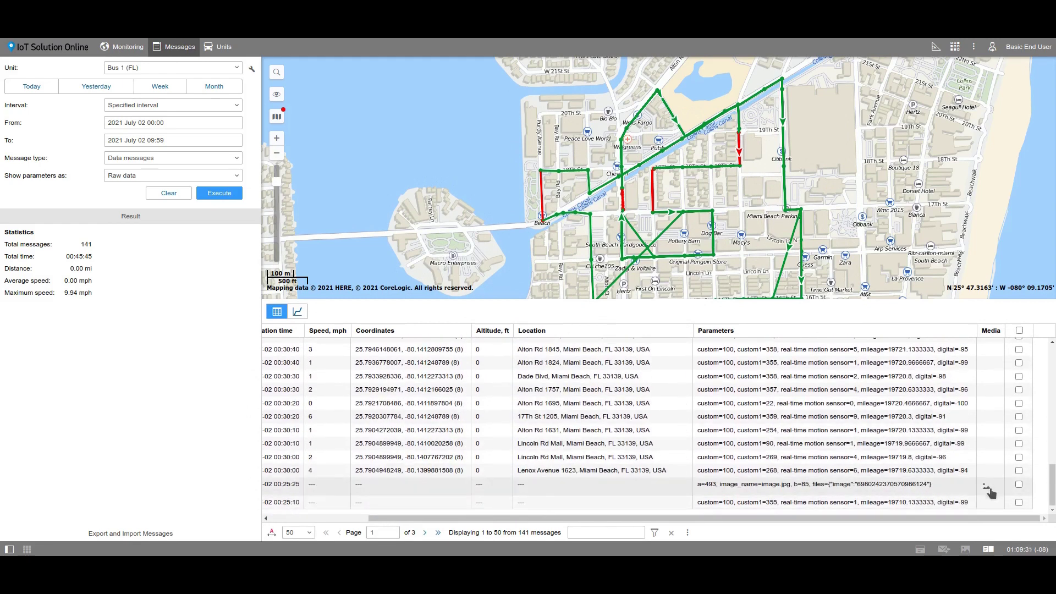
{"action": "left_click", "coordinate": [987, 486]}
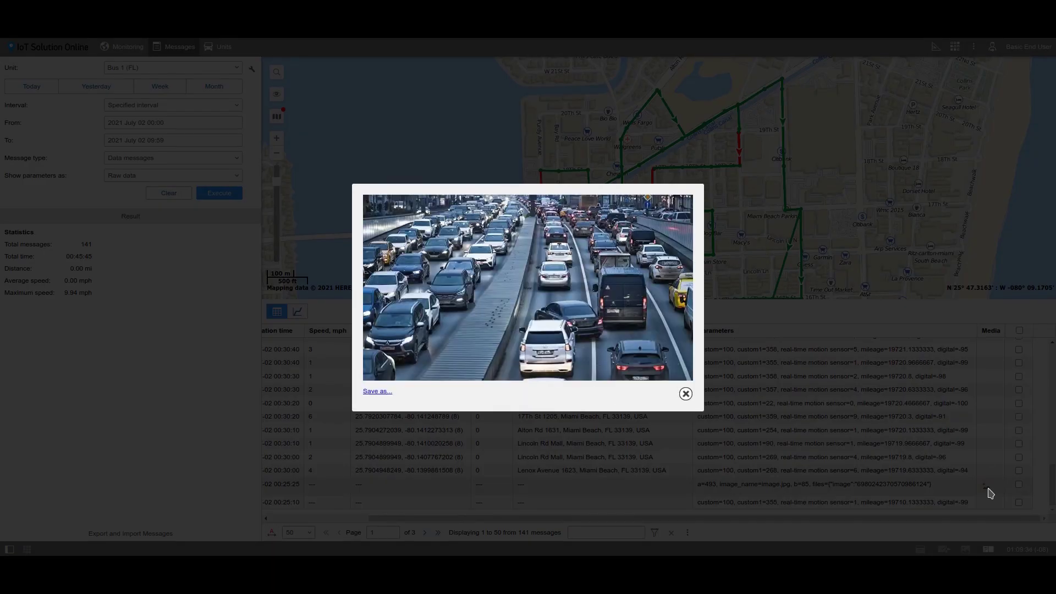
{"action": "left_click", "coordinate": [684, 394]}
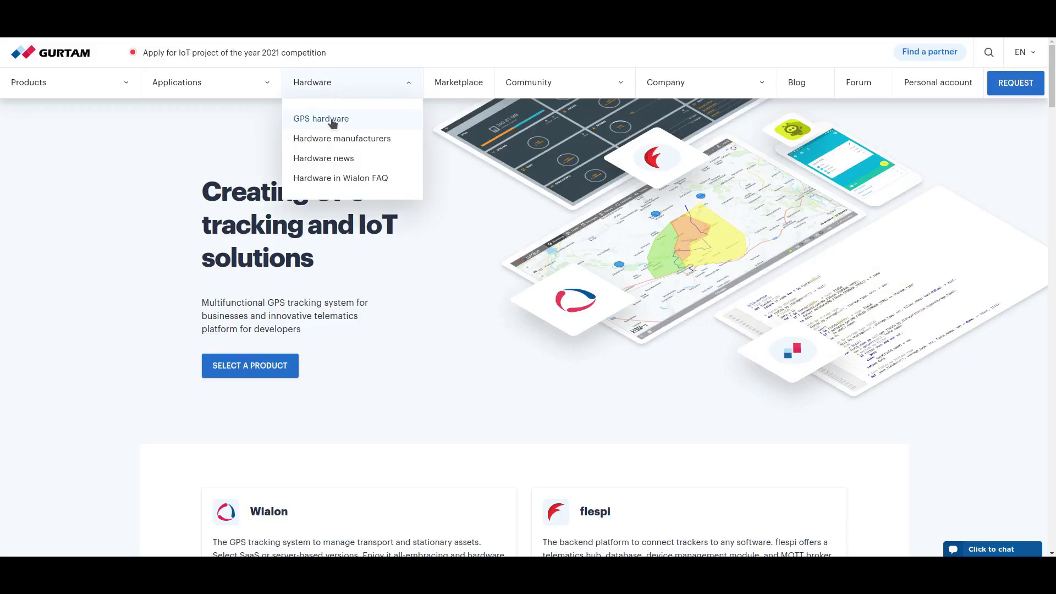
- Find the WiaTag device through the GPS hardware search and show its Parameters table
{"action": "left_click", "coordinate": [333, 119]}
{"action": "left_click", "coordinate": [221, 326]}
{"action": "type", "text": "Wiatag"}
{"action": "left_click", "coordinate": [235, 352]}
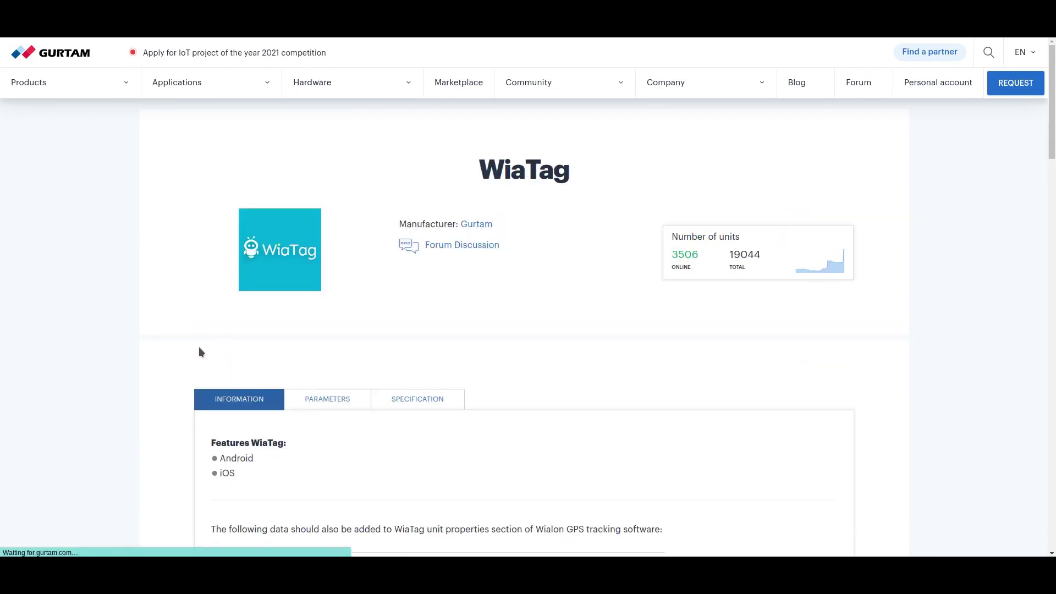
{"action": "left_click", "coordinate": [344, 401]}
{"action": "scroll", "coordinate": [345, 401], "scroll_direction": "down", "scroll_amount": 10}
{"action": "scroll", "coordinate": [200, 398], "scroll_direction": "up", "scroll_amount": 2}
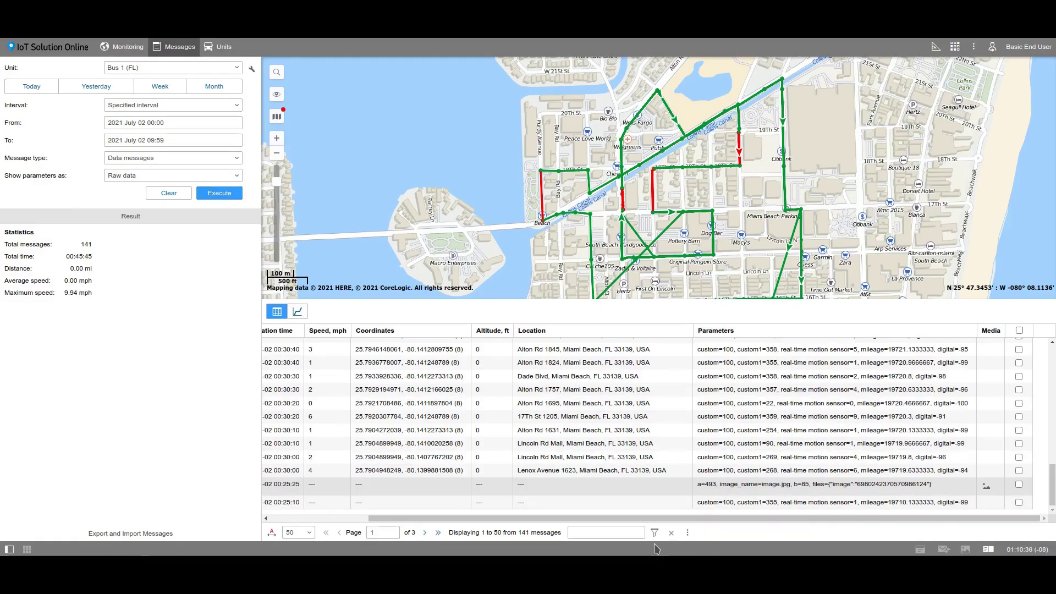
{"action": "left_click", "coordinate": [633, 535]}
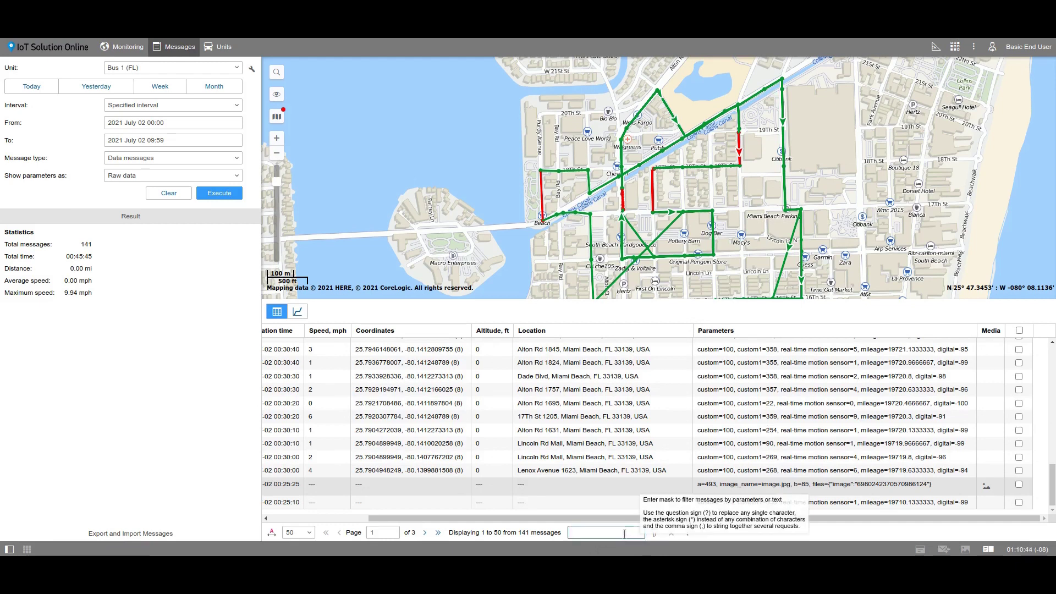
{"action": "type", "text": "mileage"}
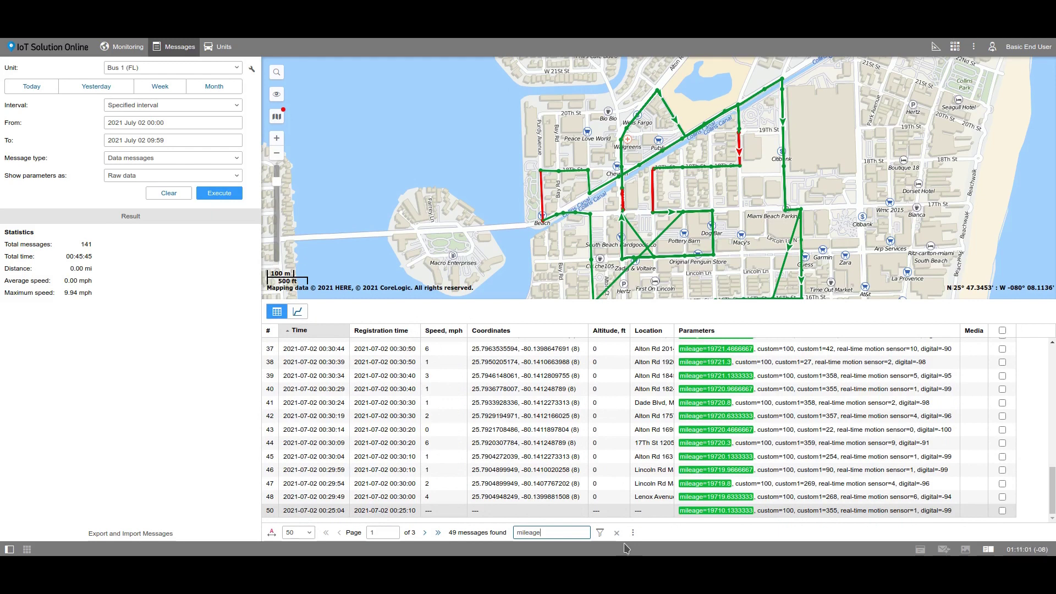
{"action": "key", "text": "BackSpace"}
{"action": "key", "text": "BackSpace"}
{"action": "key", "text": "BackSpace"}
{"action": "key", "text": "BackSpace"}
{"action": "key", "text": "BackSpace"}
{"action": "key", "text": "BackSpace"}
{"action": "key", "text": "BackSpace"}
{"action": "type", "text": "custo"}
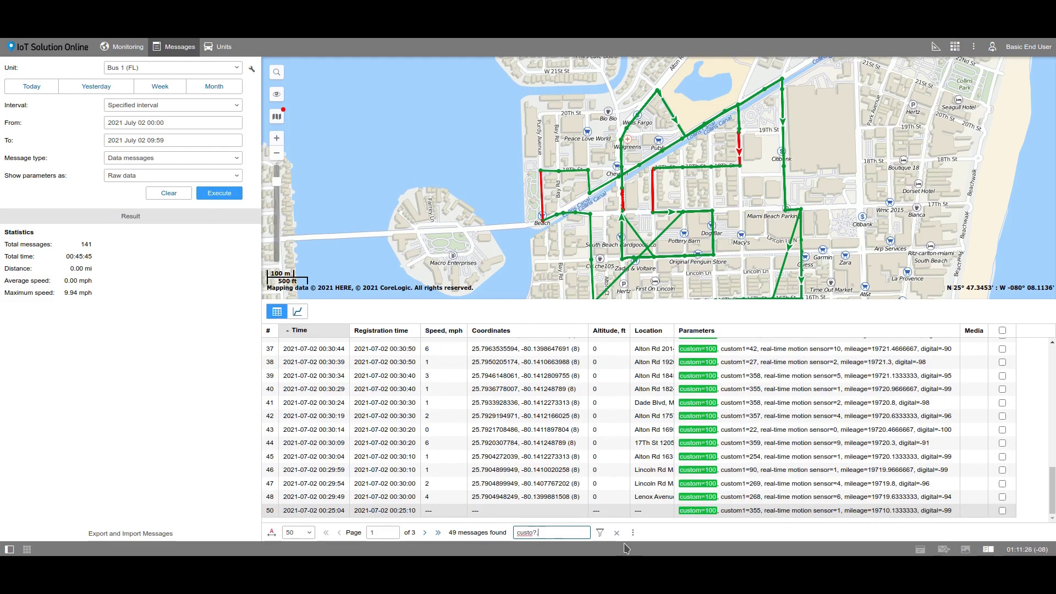
{"action": "type", "text": "?,real*"}
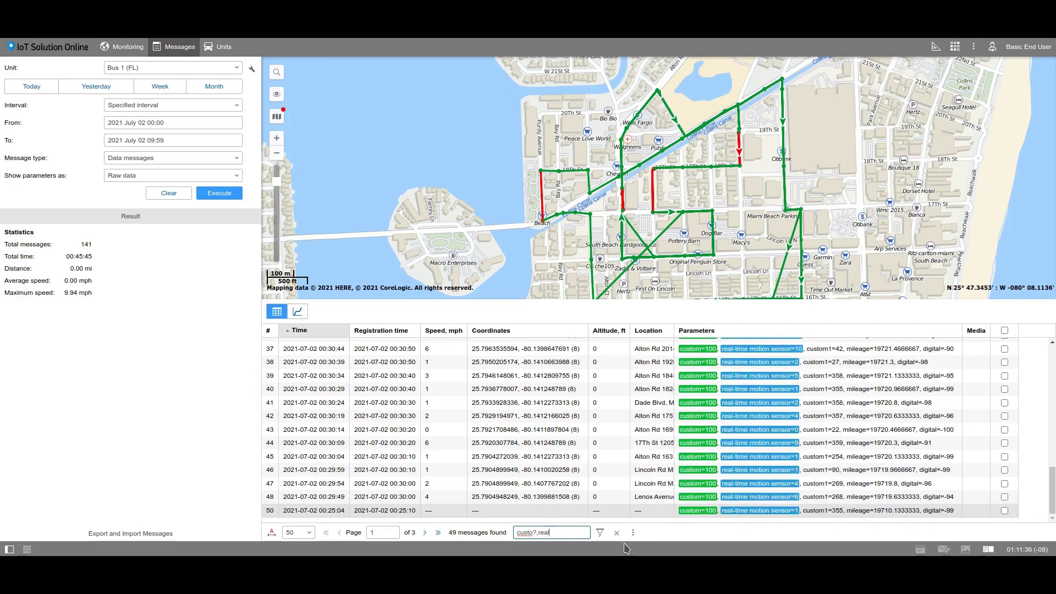
{"action": "key", "text": "BackSpace"}
{"action": "key", "text": "BackSpace"}
{"action": "key", "text": "BackSpace"}
{"action": "key", "text": "BackSpace"}
{"action": "key", "text": "BackSpace"}
{"action": "key", "text": "BackSpace"}
{"action": "key", "text": "BackSpace"}
{"action": "key", "text": "BackSpace"}
{"action": "key", "text": "BackSpace"}
{"action": "key", "text": "BackSpace"}
{"action": "key", "text": "BackSpace"}
{"action": "key", "text": "BackSpace"}
{"action": "type", "text": "c"}
{"action": "type", "text": ">="}
{"action": "key", "text": "BackSpace"}
{"action": "key", "text": "BackSpace"}
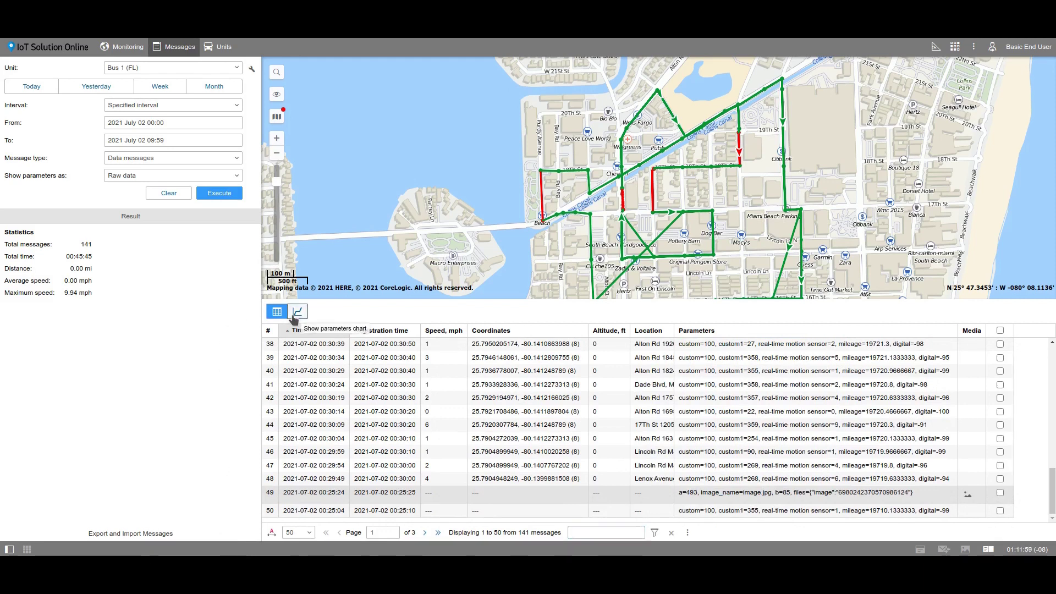
{"action": "left_click", "coordinate": [297, 311]}
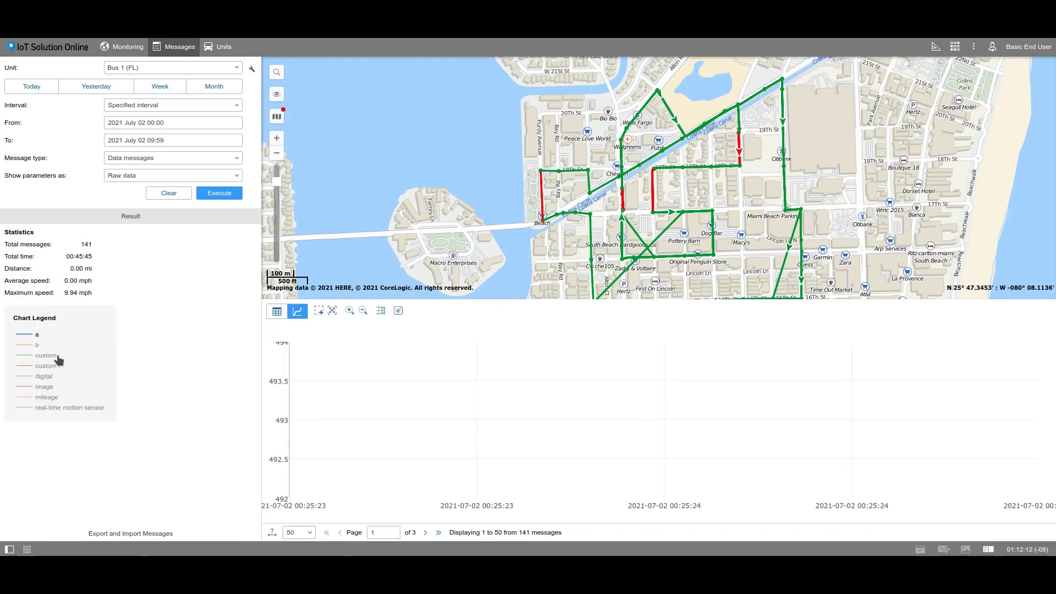
{"action": "left_click", "coordinate": [24, 355]}
{"action": "left_click", "coordinate": [25, 366]}
{"action": "left_click", "coordinate": [24, 376]}
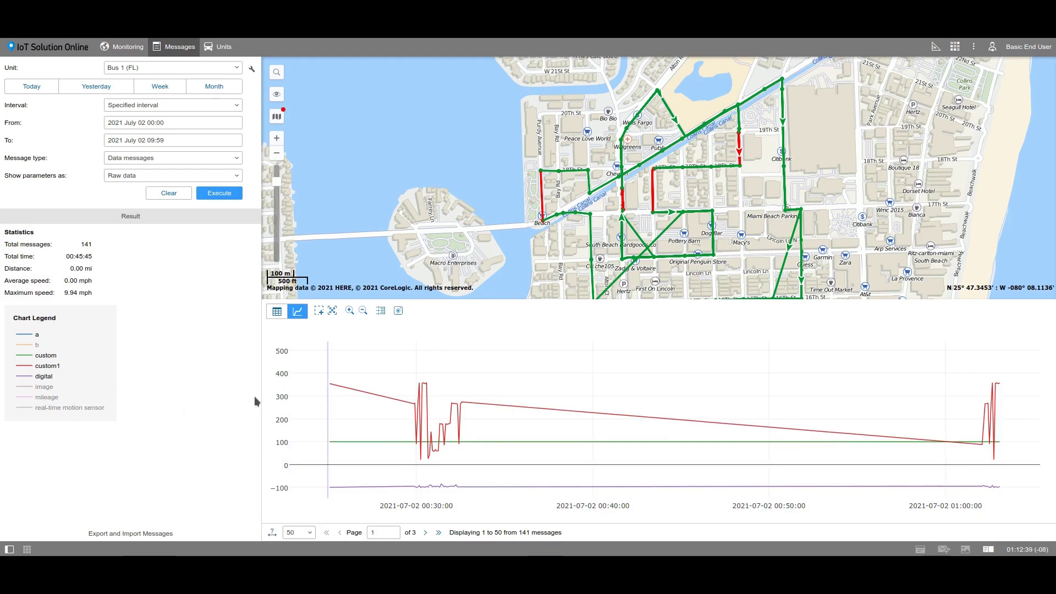
{"action": "mouse_move", "coordinate": [350, 390]}
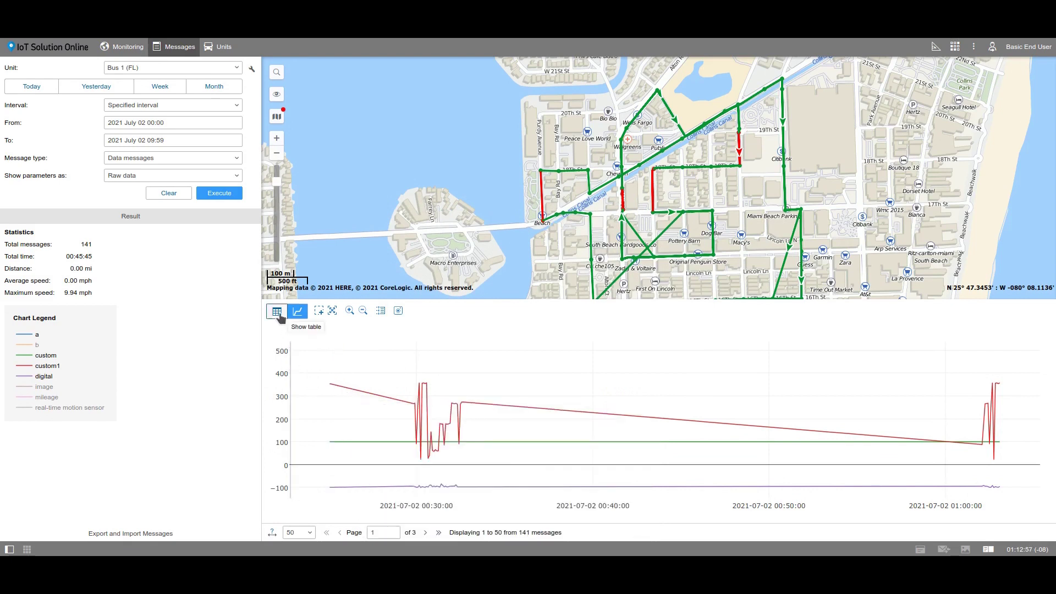
{"action": "left_click", "coordinate": [277, 312]}
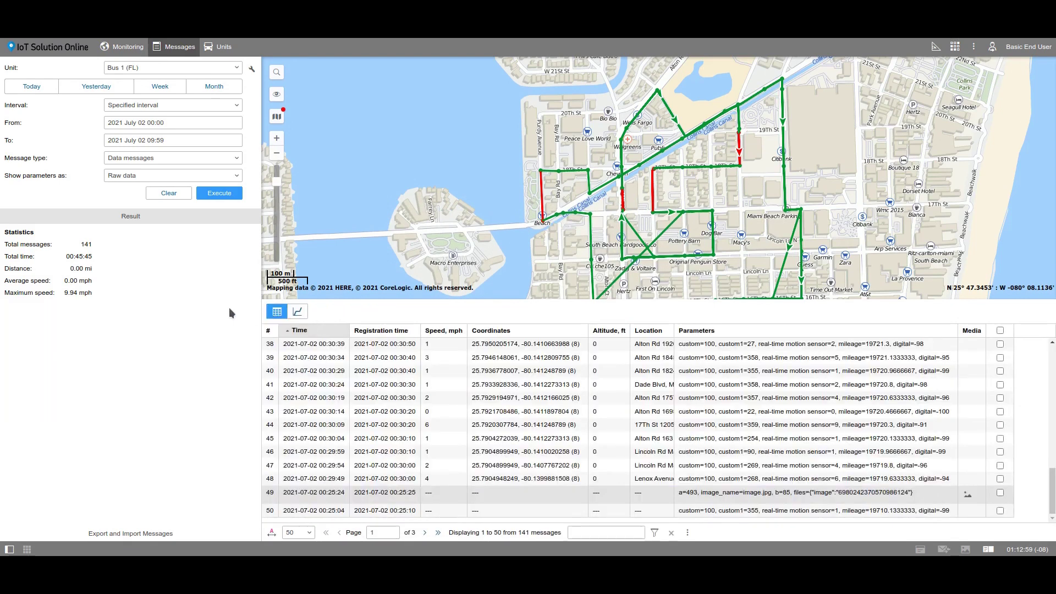
- Switch 'Show parameters as' to Sensor values and rerun the Bus 1 message query
{"action": "left_click", "coordinate": [130, 176]}
{"action": "left_click", "coordinate": [141, 197]}
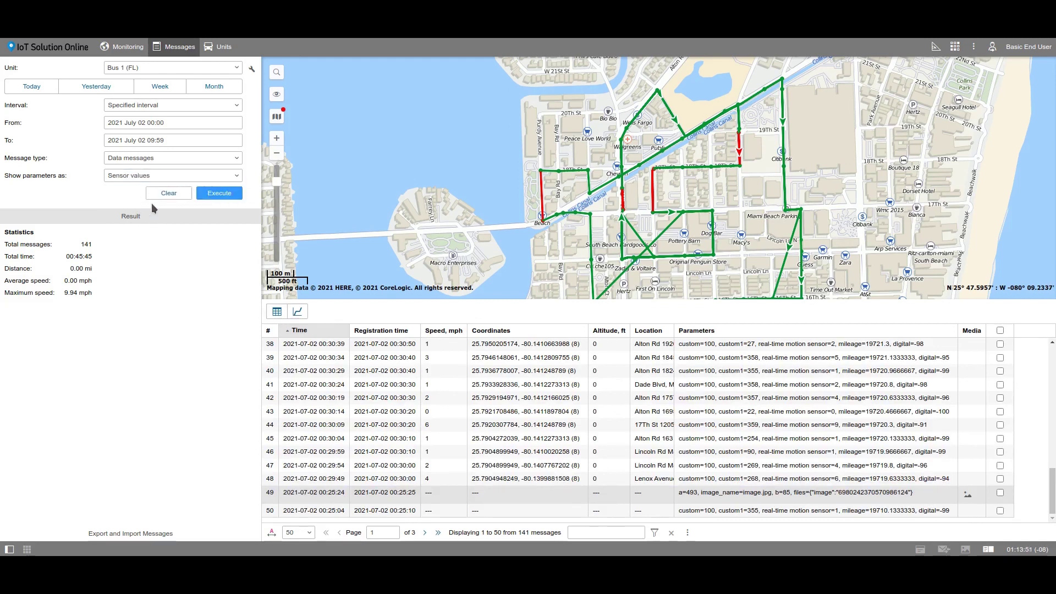
{"action": "left_click", "coordinate": [209, 196]}
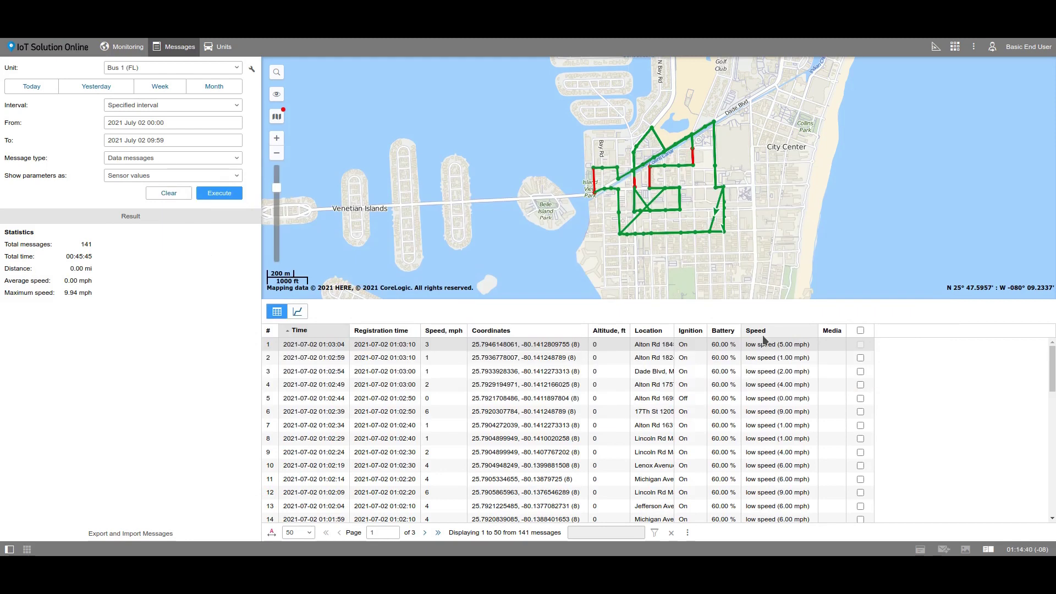
- Tick the deletion checkboxes in the last column for message rows 2, 3 and 4
{"action": "left_click", "coordinate": [860, 357]}
{"action": "left_click", "coordinate": [861, 371]}
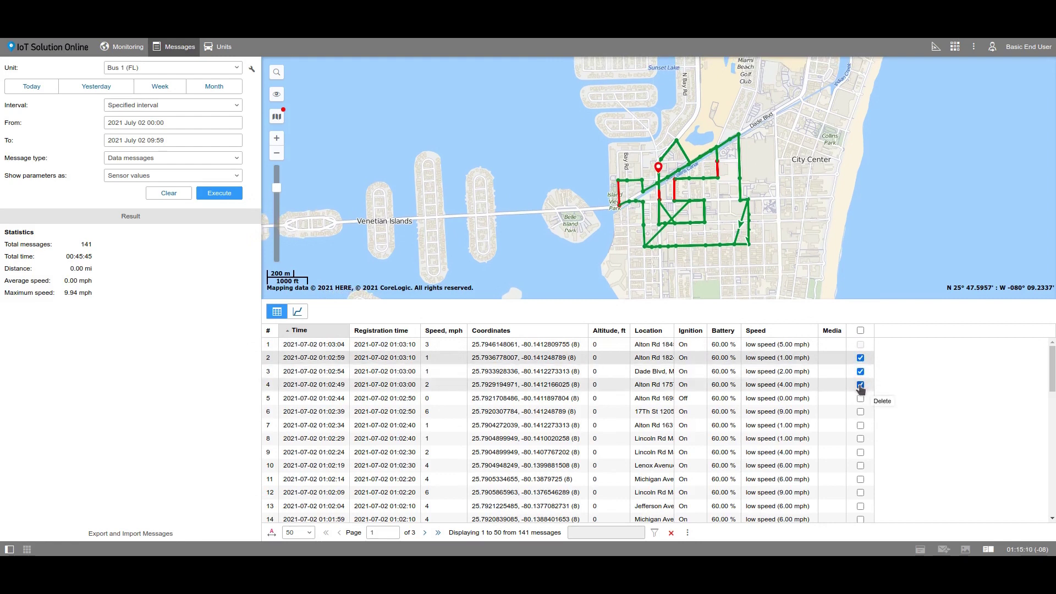
{"action": "left_click", "coordinate": [860, 384]}
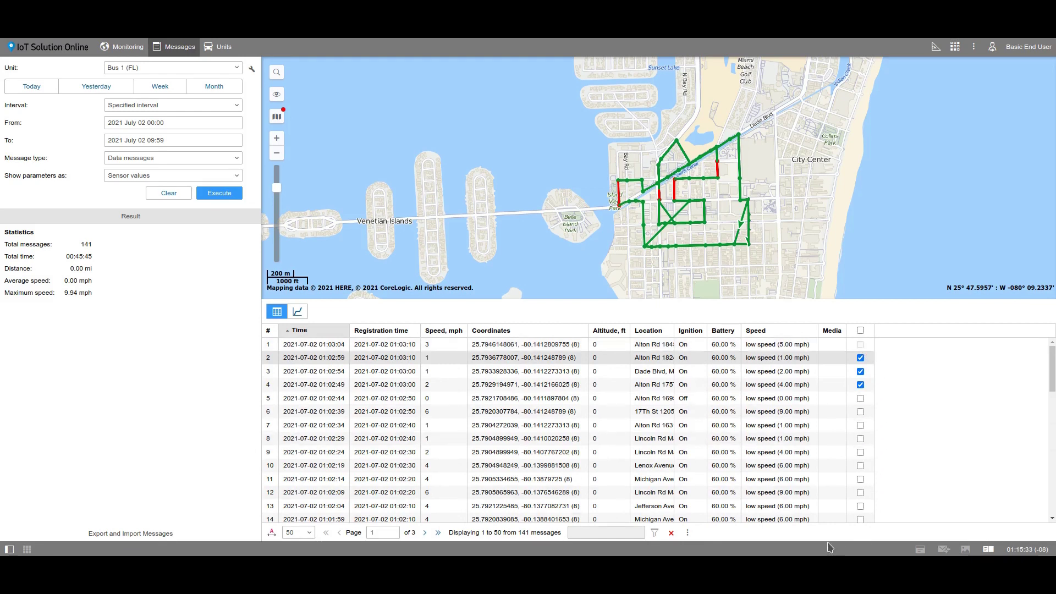
- In Export and Import Messages, choose Wialon messages (.wln) as the export format
{"action": "left_click", "coordinate": [197, 538]}
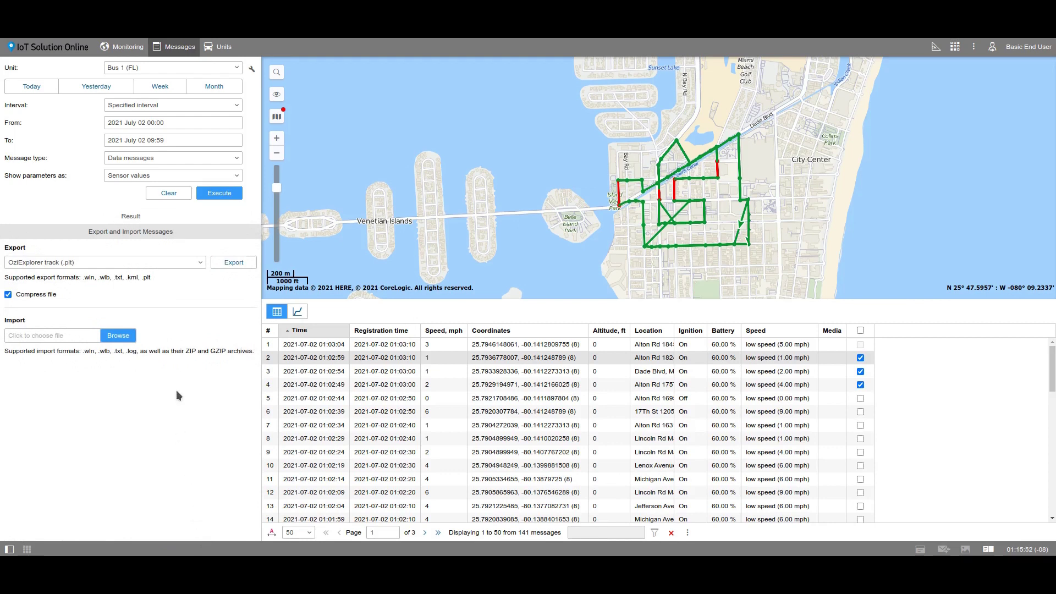
{"action": "left_click", "coordinate": [187, 268]}
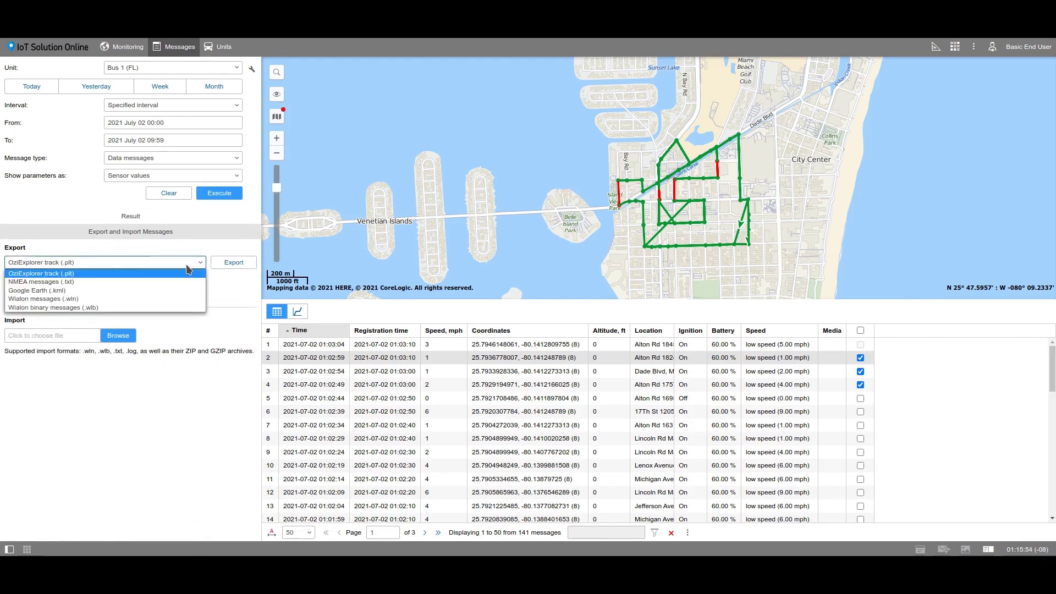
{"action": "left_click", "coordinate": [174, 301]}
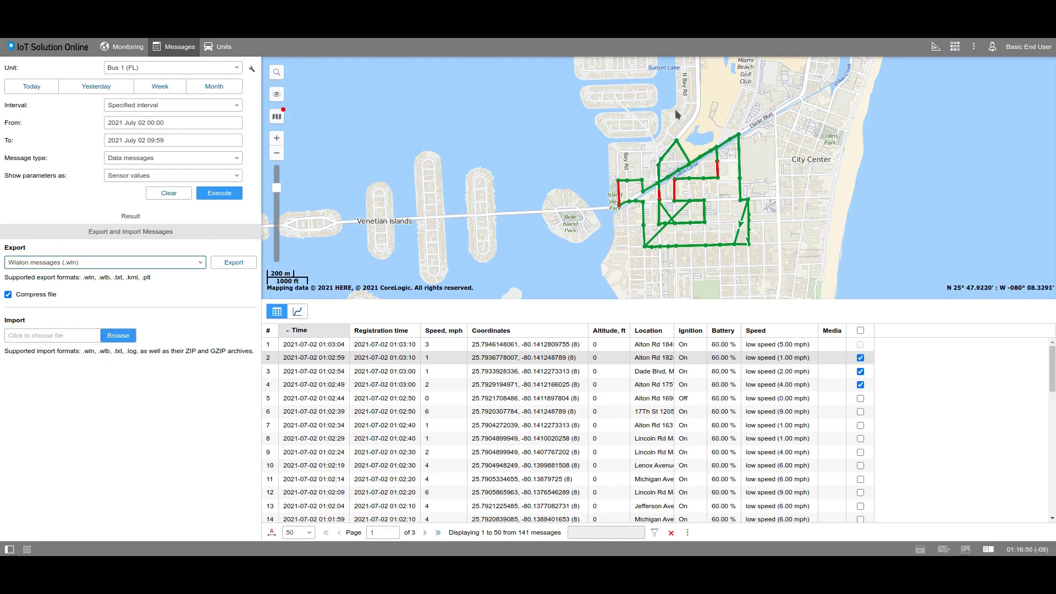
- Zoom the map, select message 8 and bring up the 16th St track point's info popup
{"action": "scroll", "coordinate": [595, 199], "scroll_direction": "up", "scroll_amount": 1}
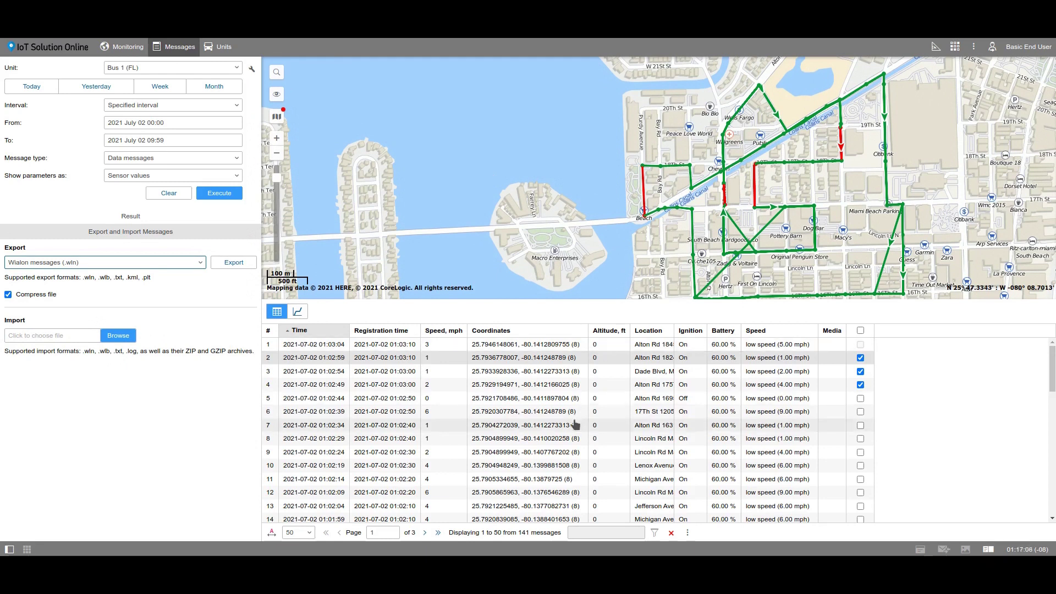
{"action": "left_click", "coordinate": [567, 438]}
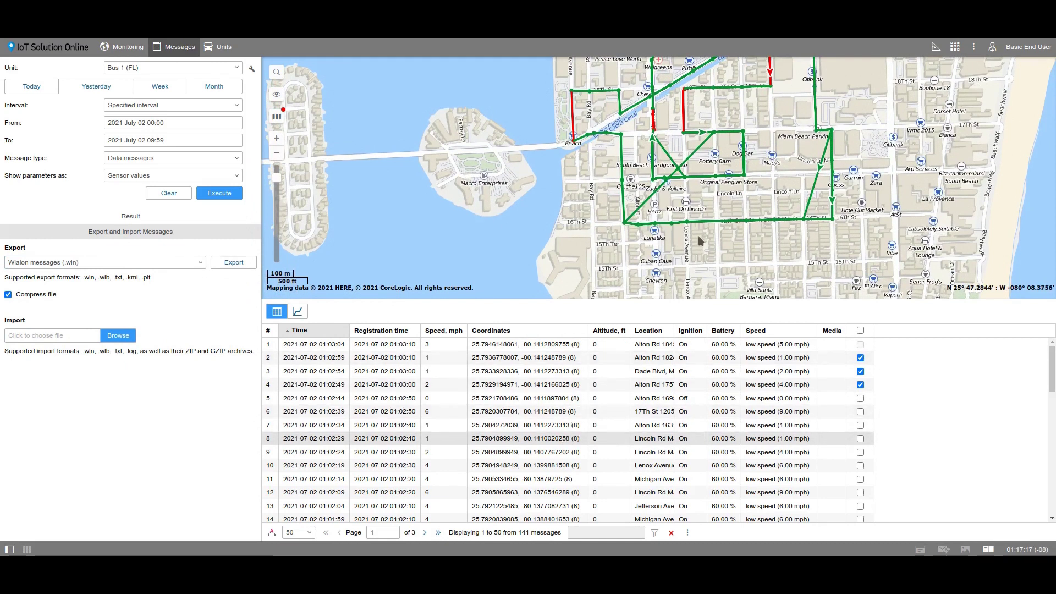
{"action": "mouse_move", "coordinate": [687, 224]}
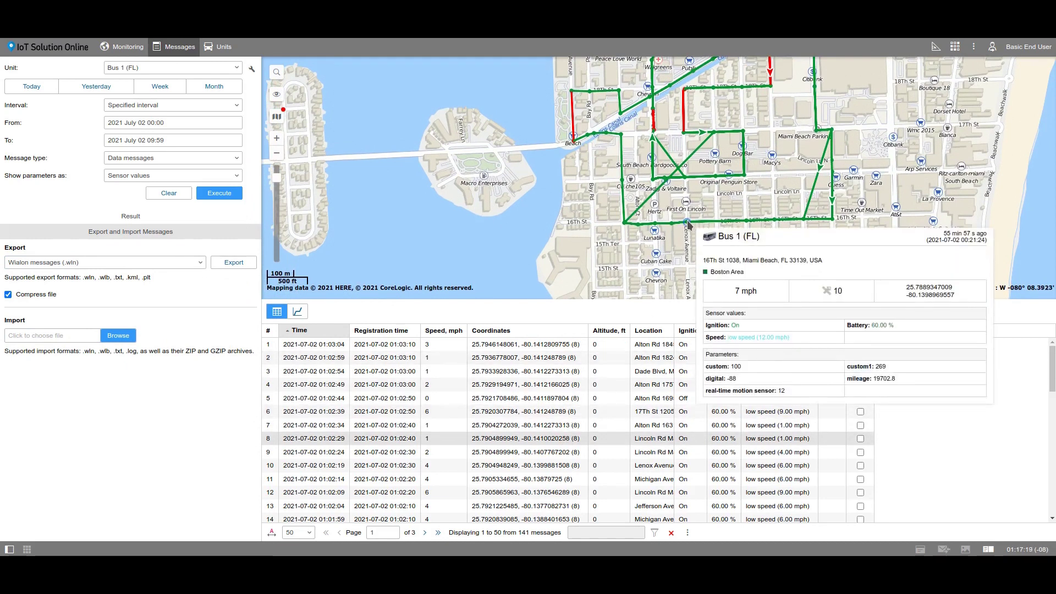